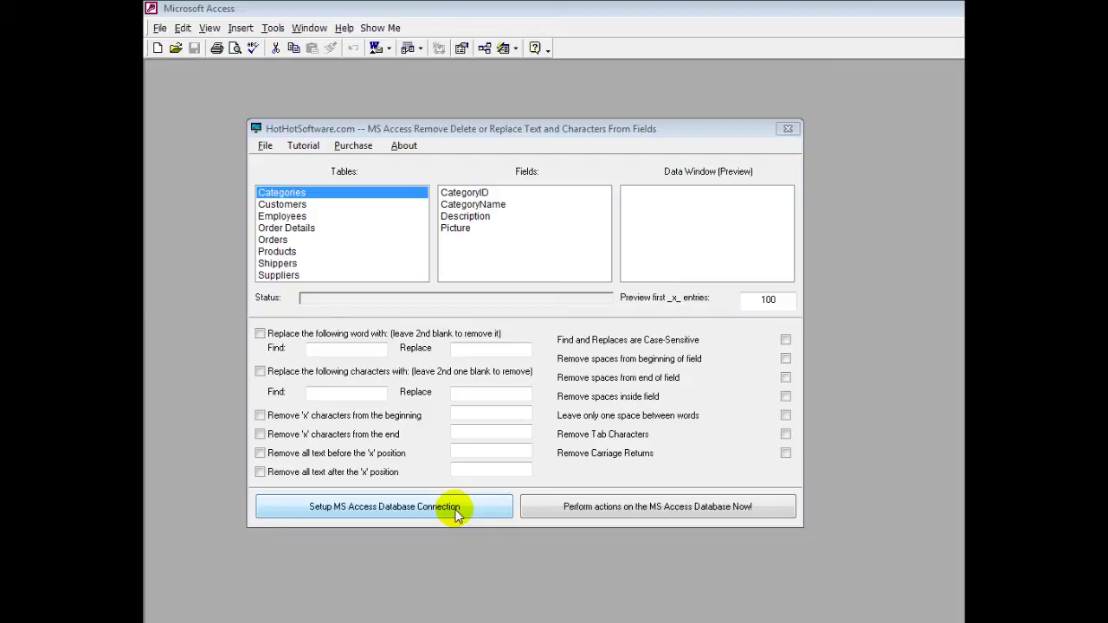
Step: Check that the Access connection points to the north2.mdb file, then close the settings
{"action": "left_click", "coordinate": [456, 511]}
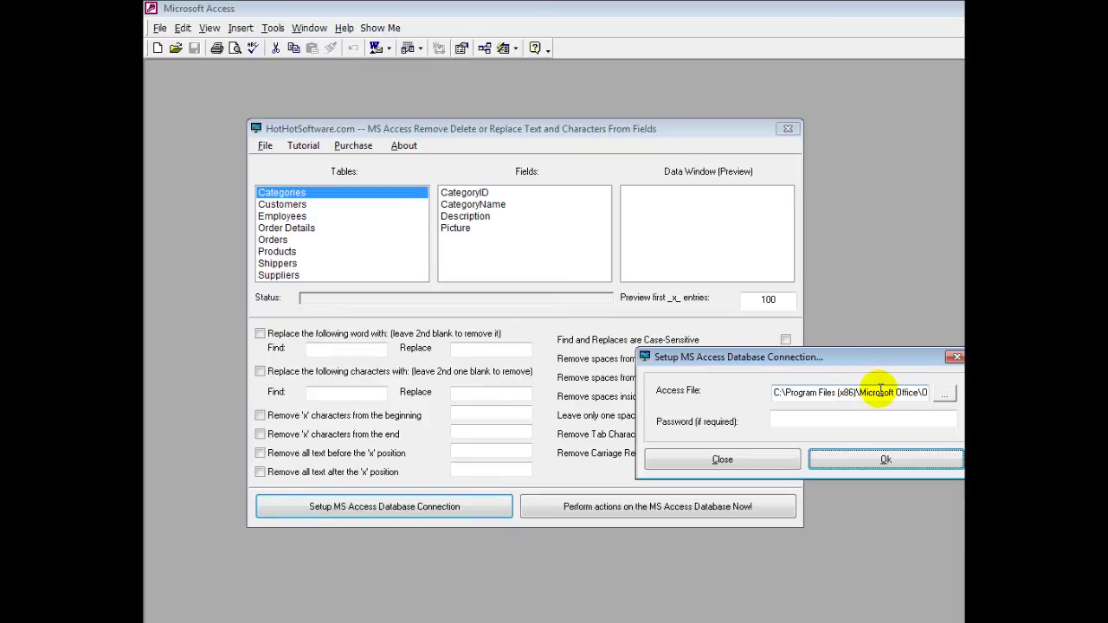
{"action": "left_click_drag", "start_coordinate": [880, 389], "coordinate": [952, 391]}
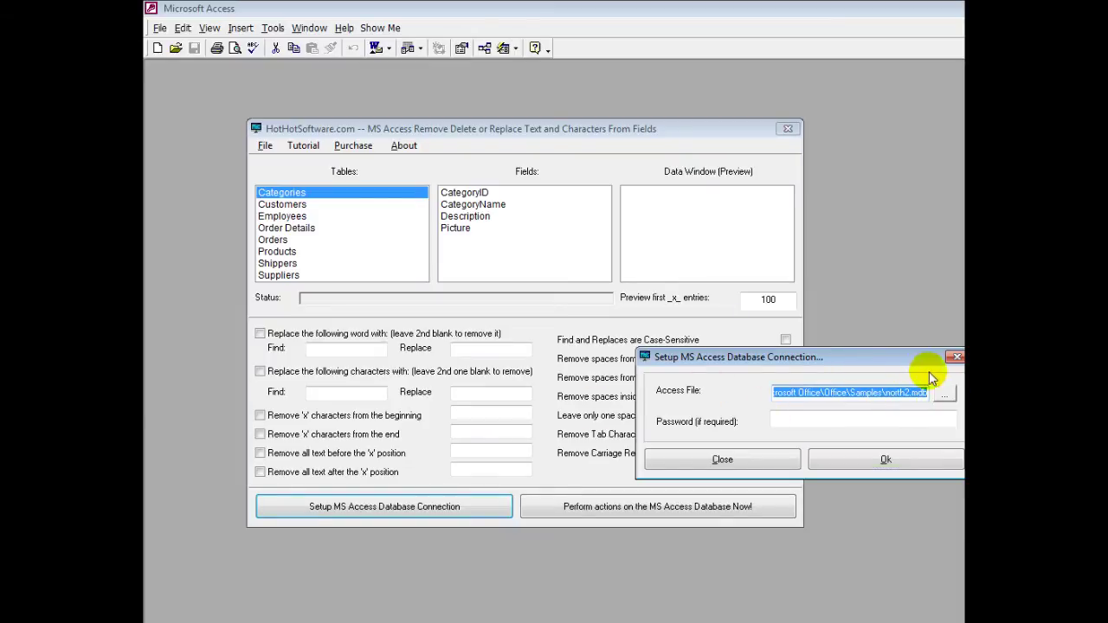
{"action": "left_click", "coordinate": [956, 358]}
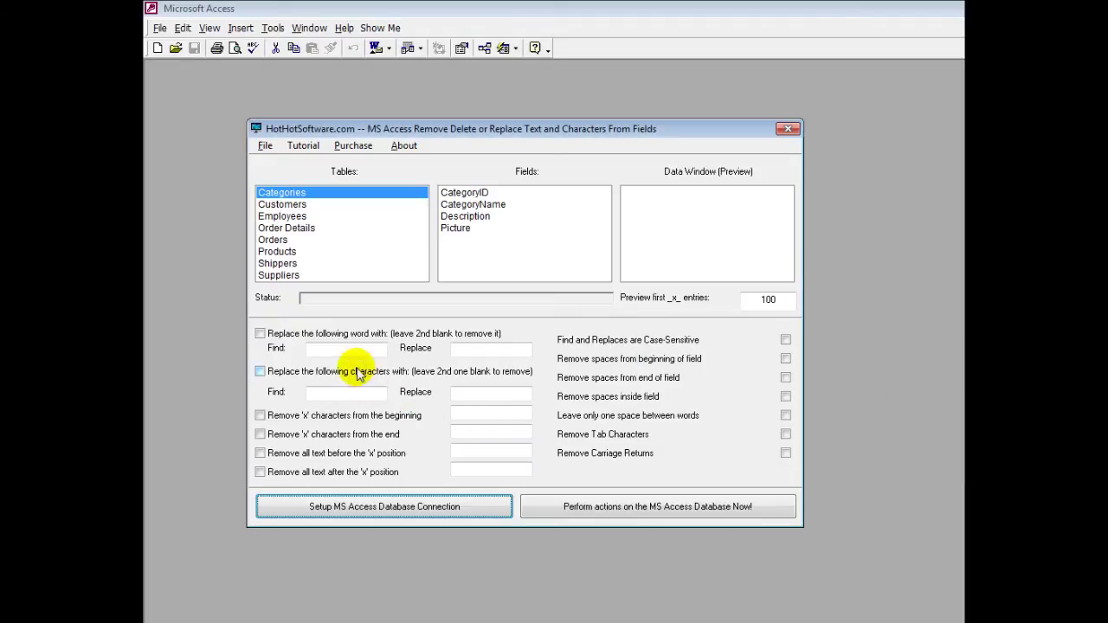
Step: Browse the Employees and Shippers tables, previewing Shippers phone, ID and company name values
{"action": "left_click", "coordinate": [294, 206]}
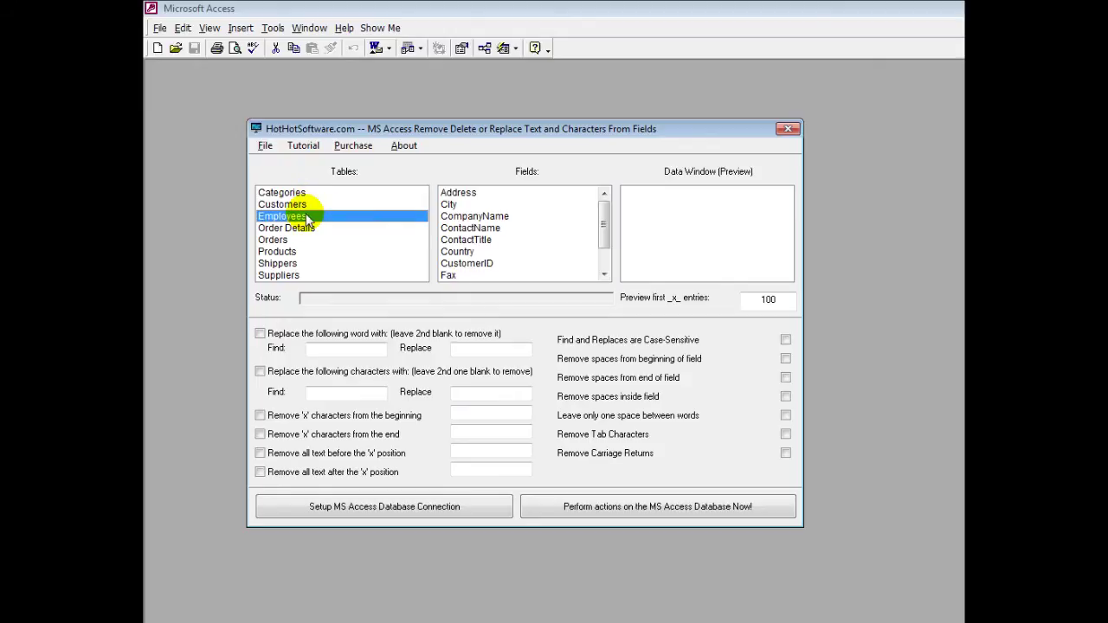
{"action": "left_click", "coordinate": [308, 228]}
{"action": "left_click", "coordinate": [286, 251]}
{"action": "left_click", "coordinate": [286, 264]}
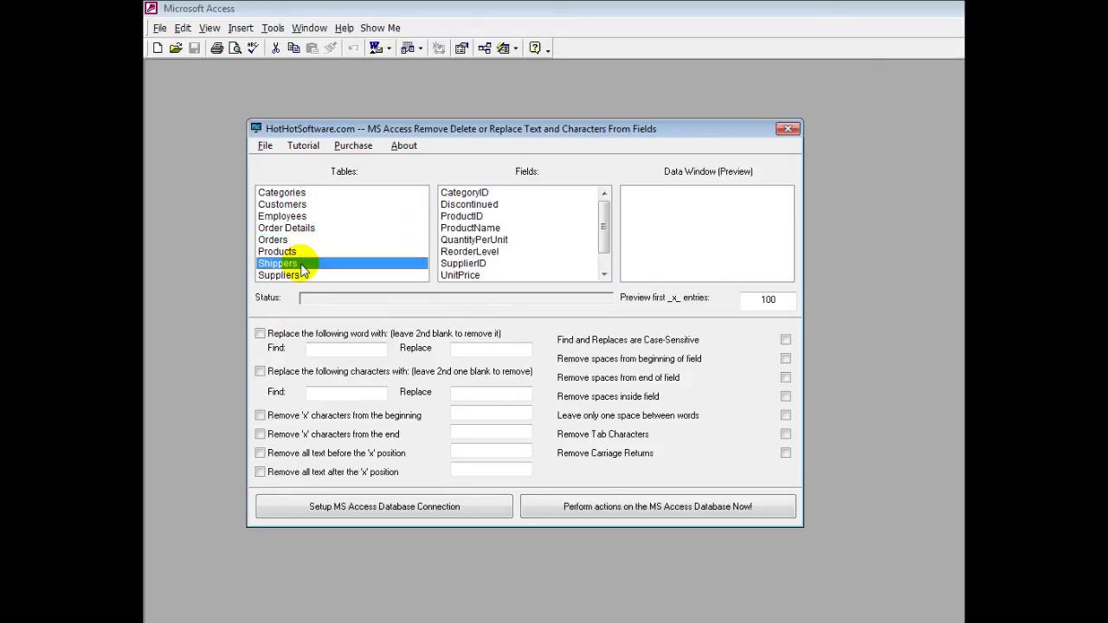
{"action": "left_click", "coordinate": [459, 192]}
{"action": "left_click", "coordinate": [455, 204]}
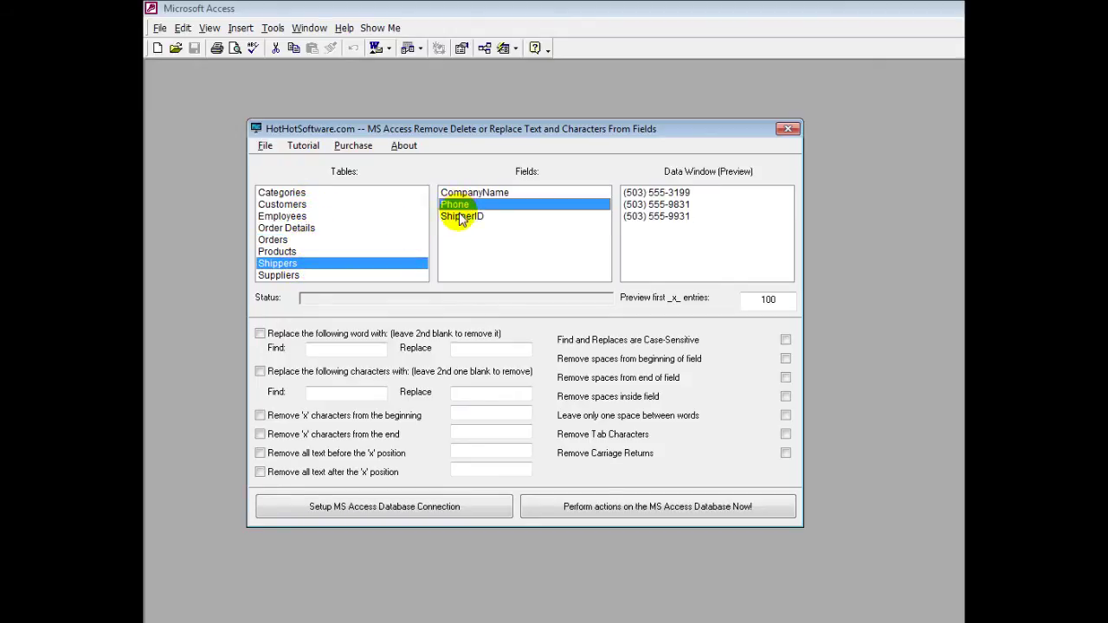
{"action": "left_click", "coordinate": [454, 205]}
{"action": "left_click", "coordinate": [459, 192]}
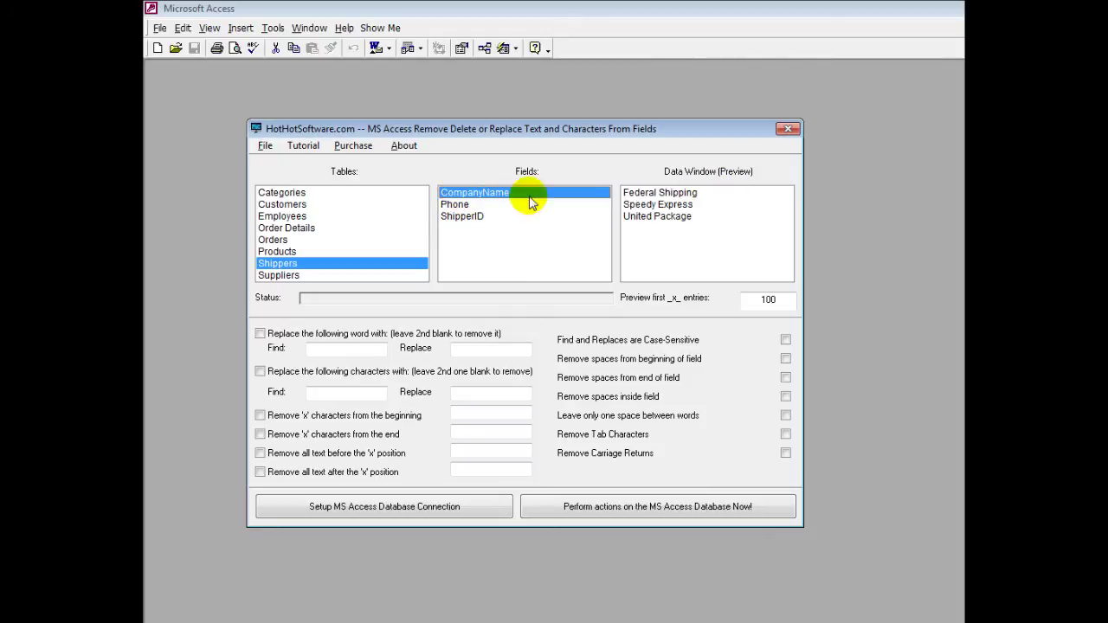
Step: Return to Categories and preview its CategoryName, Description and CategoryID values
{"action": "left_click", "coordinate": [299, 192]}
{"action": "left_click", "coordinate": [459, 192]}
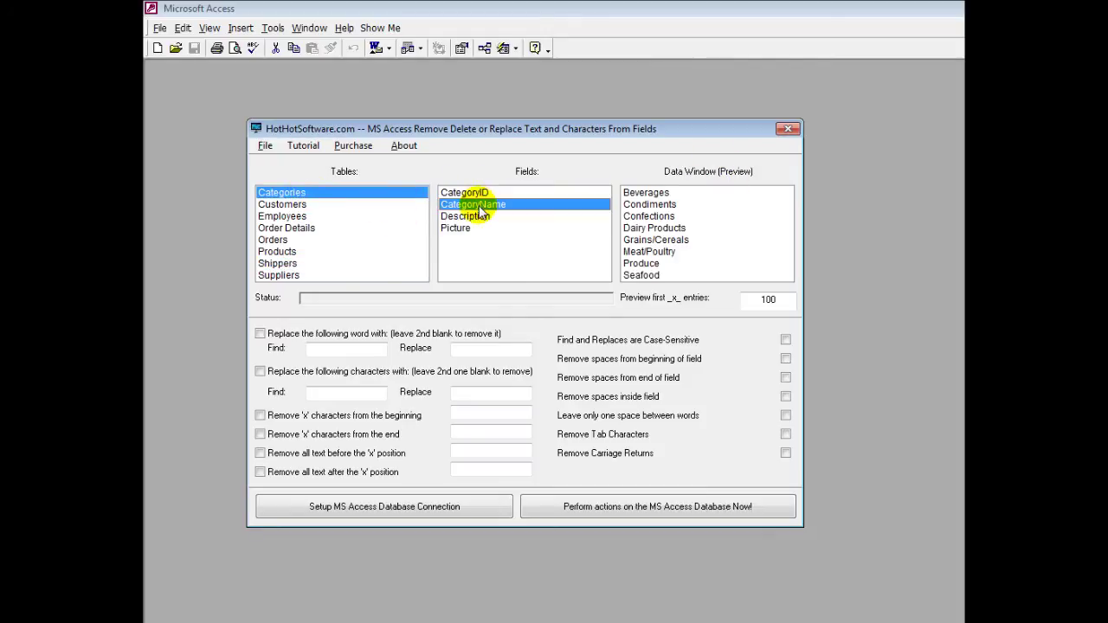
{"action": "left_click", "coordinate": [472, 217]}
{"action": "left_click", "coordinate": [459, 192]}
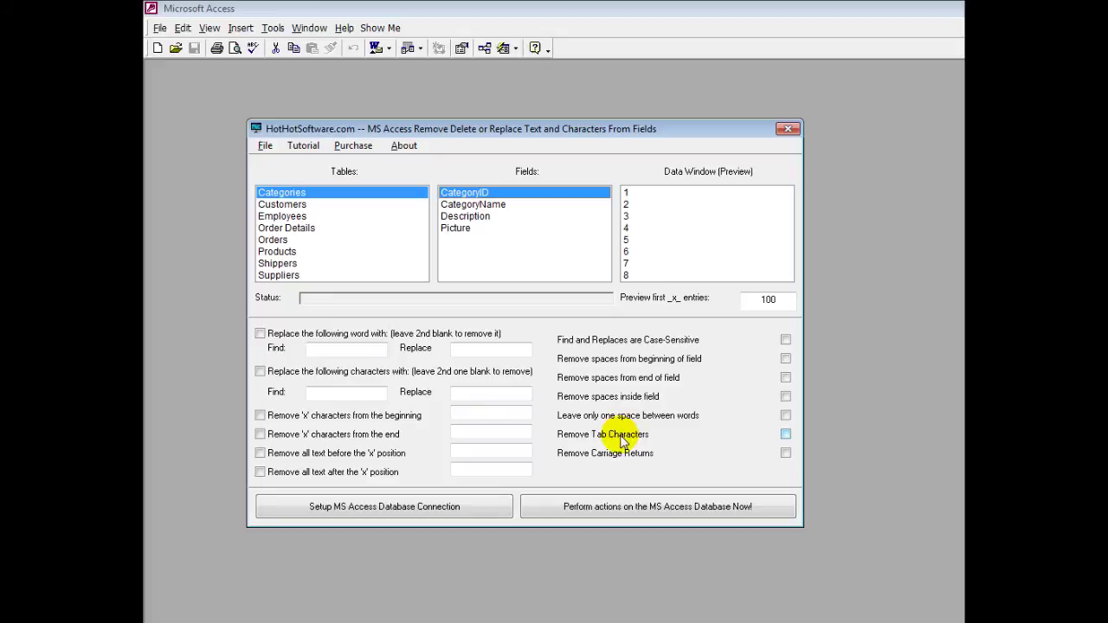
Step: Run a whole-word replacement on CategoryName with grain as the replacement and a misspelled find word
{"action": "left_click", "coordinate": [492, 206]}
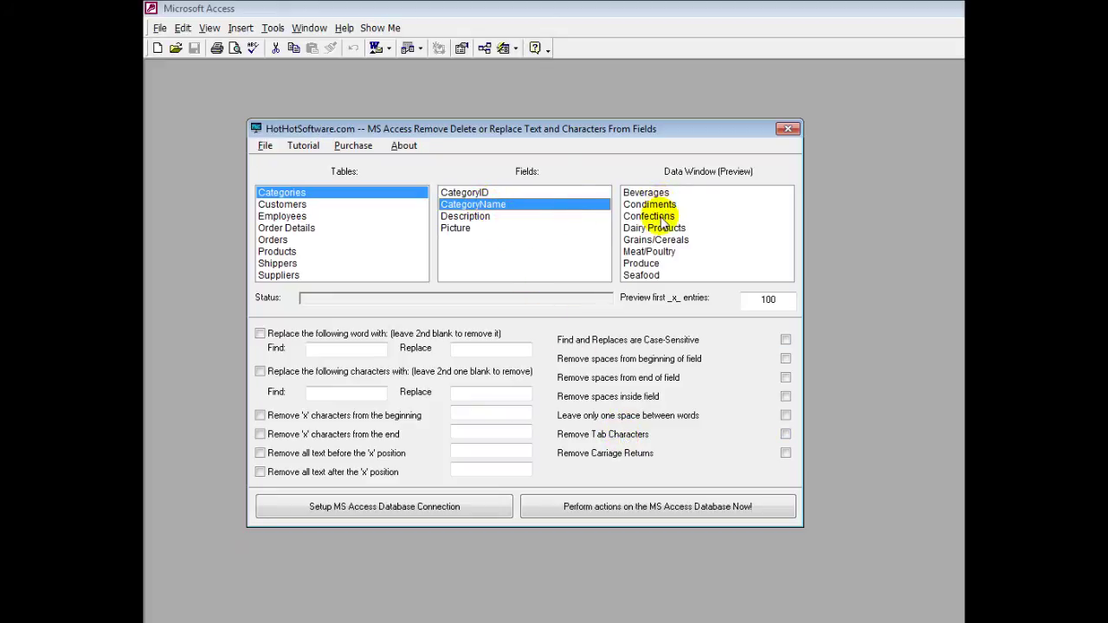
{"action": "left_click", "coordinate": [355, 349]}
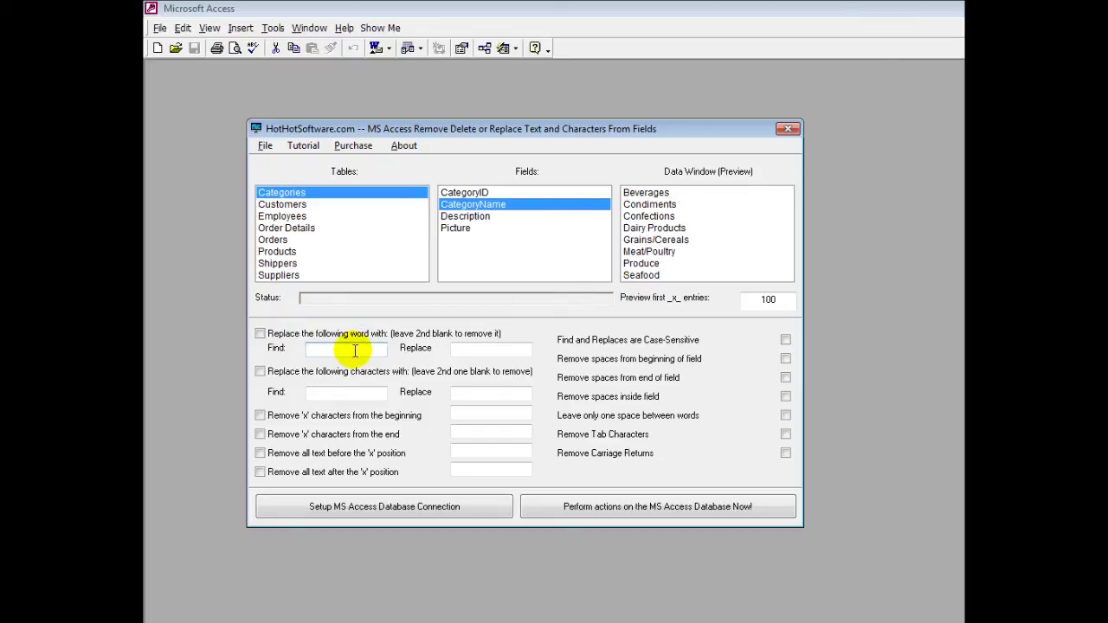
{"action": "type", "text": "diary"}
{"action": "key", "text": "Tab"}
{"action": "type", "text": "g"}
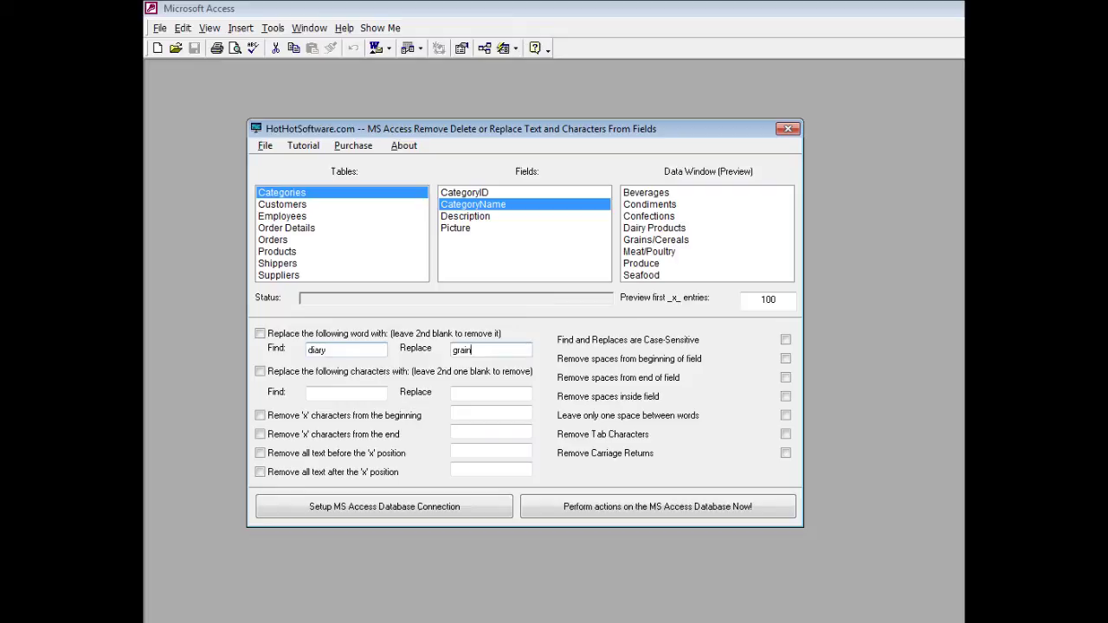
{"action": "left_click", "coordinate": [282, 337]}
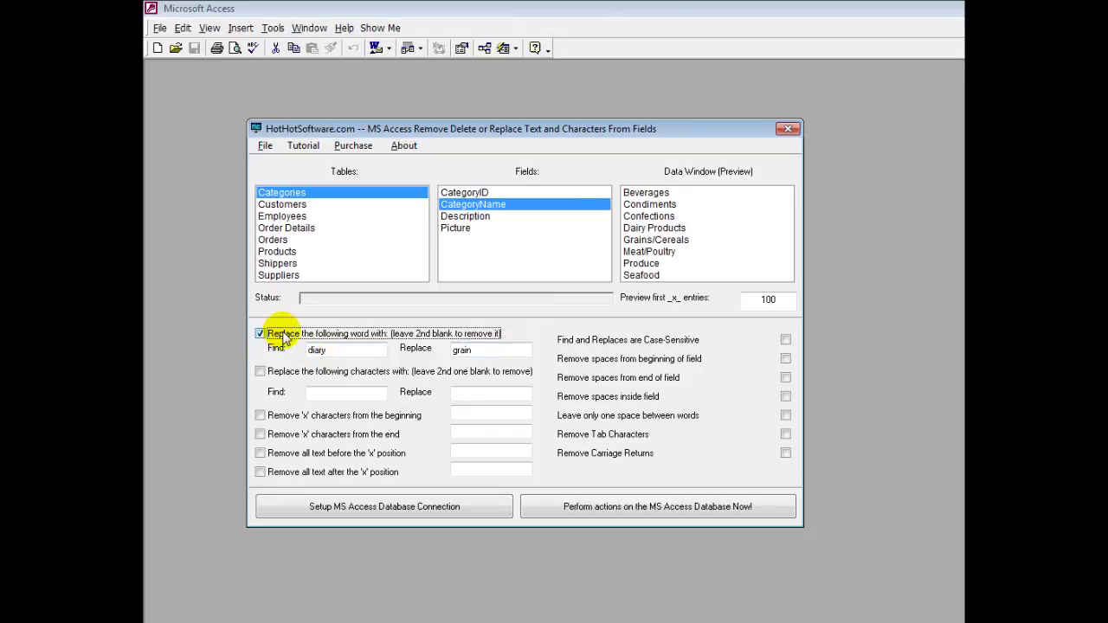
{"action": "left_click", "coordinate": [569, 515]}
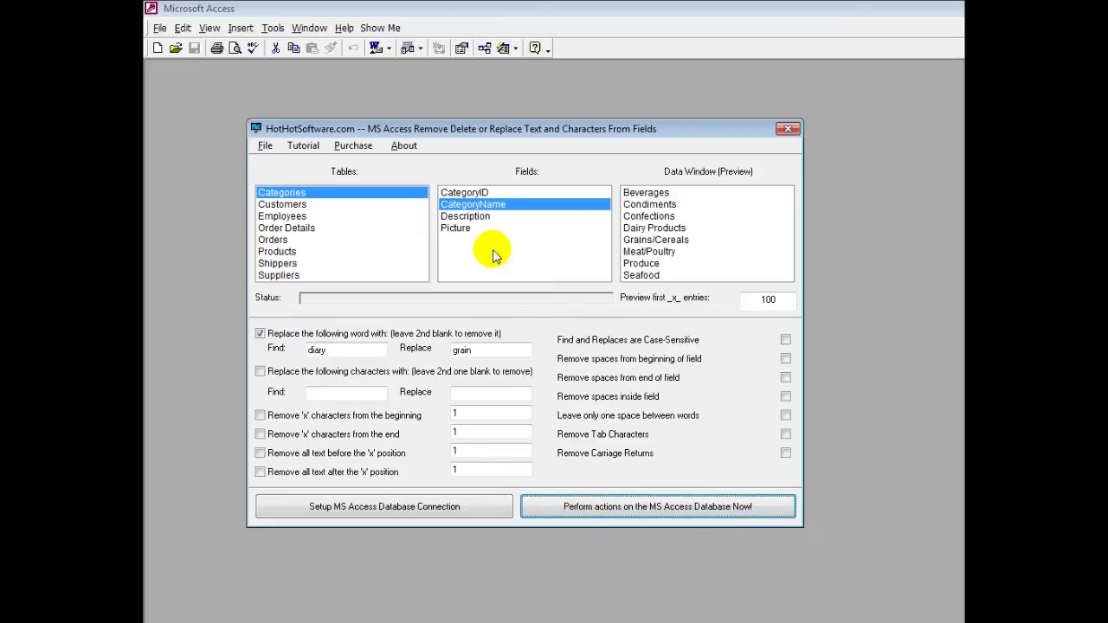
Step: Correct the find word to dairy and rerun the dairy-to-grain replacement
{"action": "left_click", "coordinate": [470, 216]}
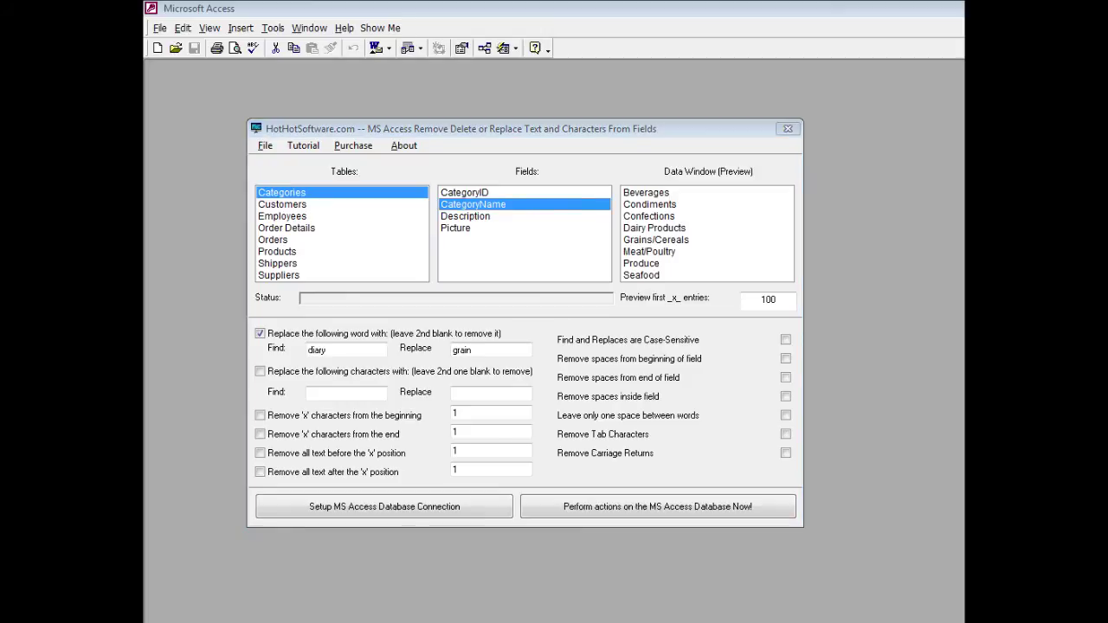
{"action": "double_click", "coordinate": [347, 350]}
{"action": "type", "text": "d"}
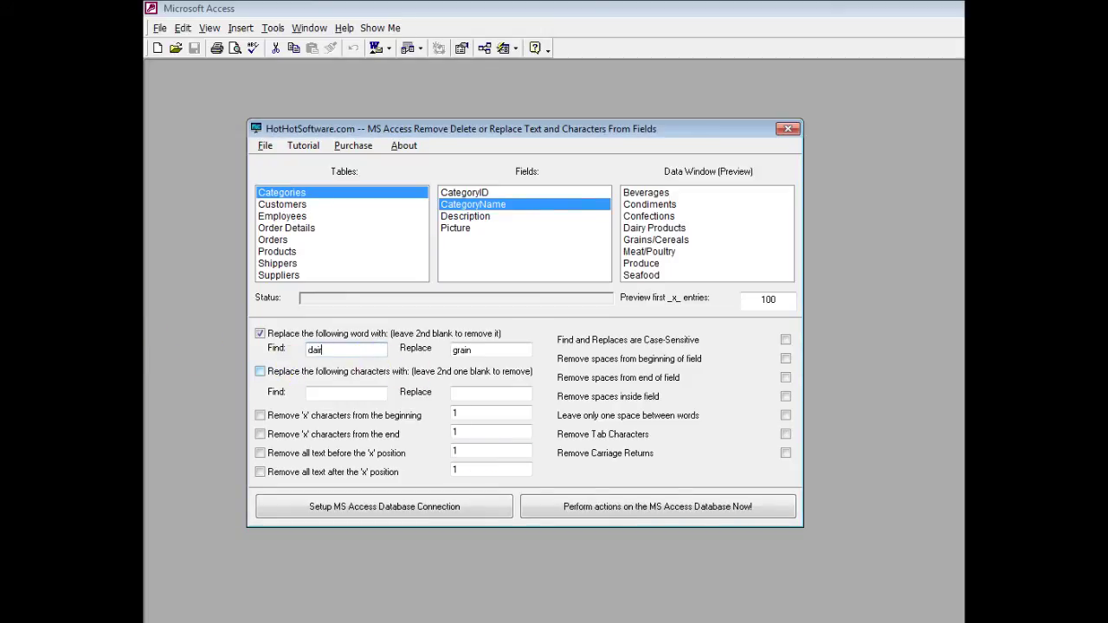
{"action": "left_click", "coordinate": [575, 509]}
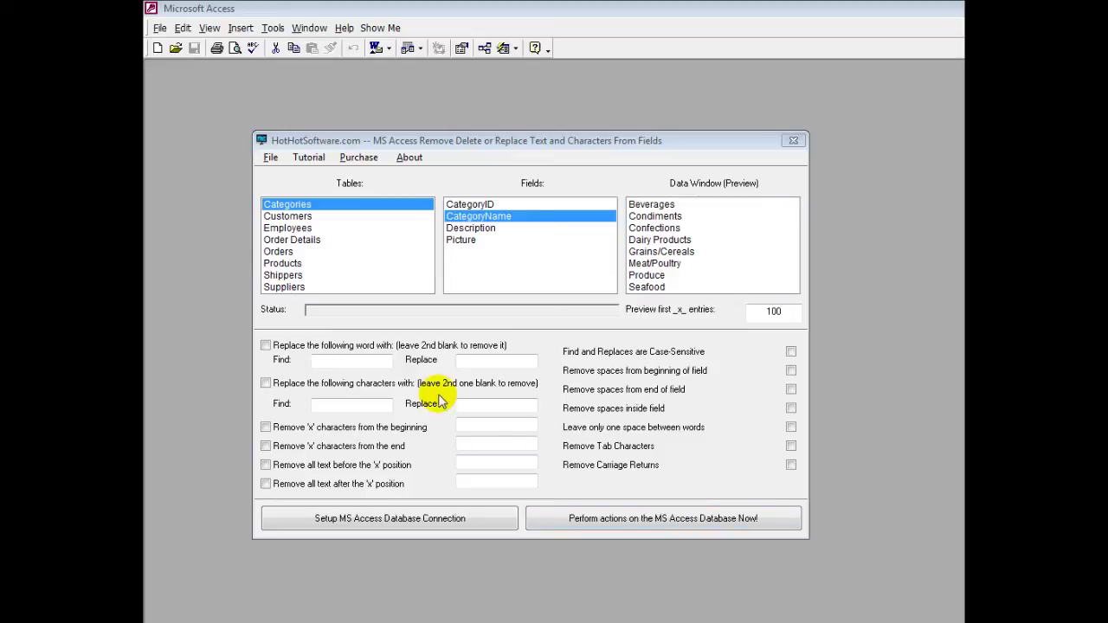
Step: Replace the whole word produce with products001 in the CategoryName values
{"action": "left_click", "coordinate": [265, 346]}
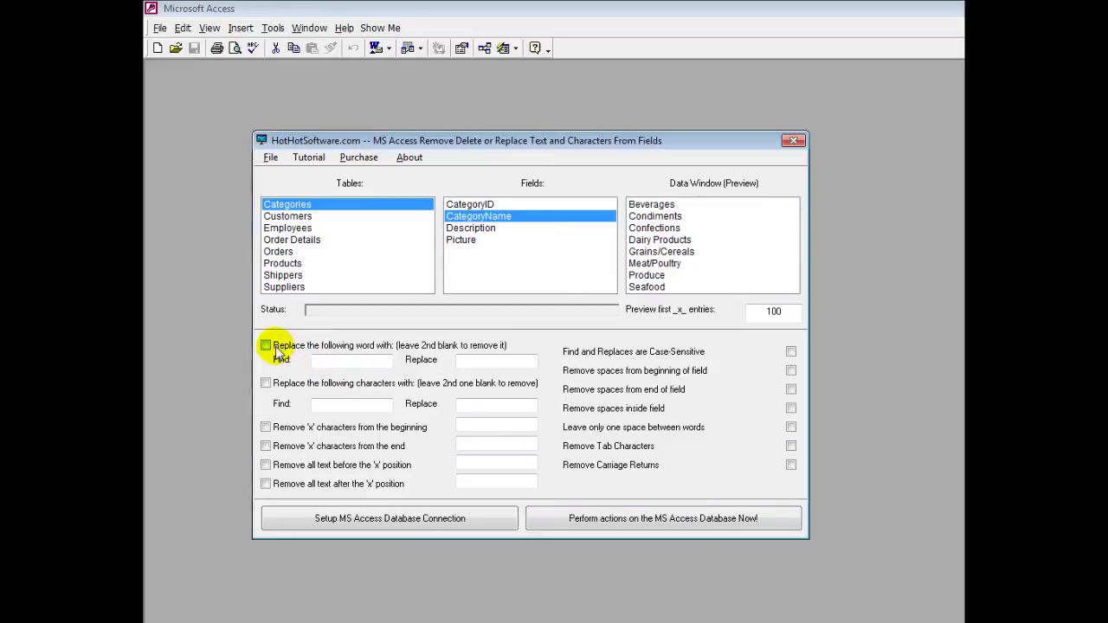
{"action": "left_click", "coordinate": [338, 364]}
{"action": "type", "text": "p"}
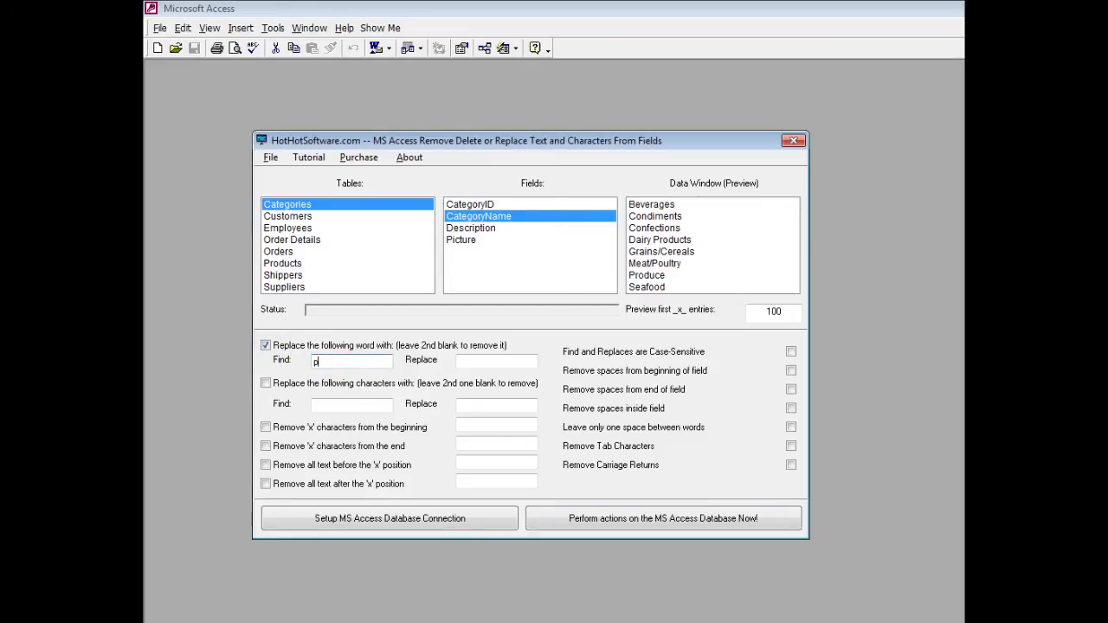
{"action": "type", "text": "roduce"}
{"action": "key", "text": "Tab"}
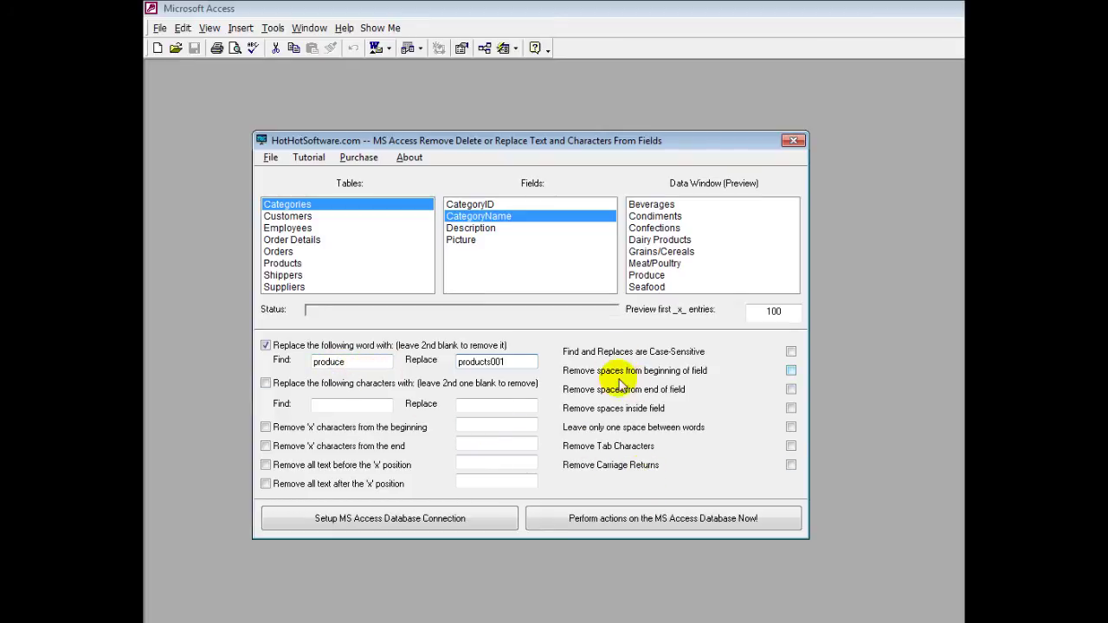
{"action": "left_click", "coordinate": [645, 522]}
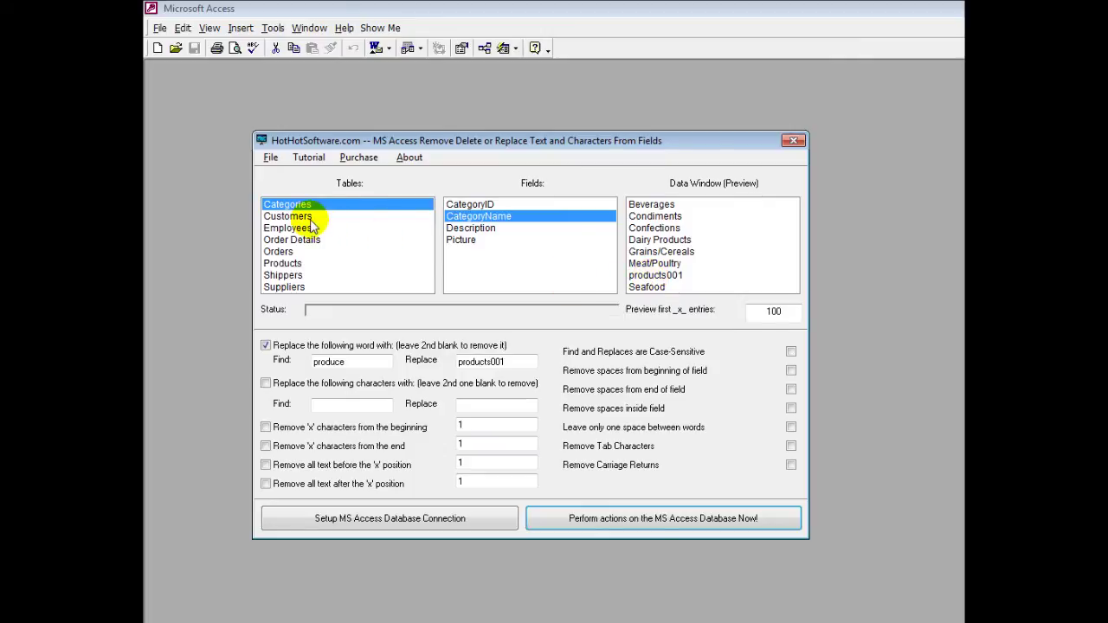
Step: Browse the Employees, Order Details and Customers fields, then return to the Categories names preview
{"action": "left_click", "coordinate": [292, 216]}
{"action": "left_click", "coordinate": [294, 229]}
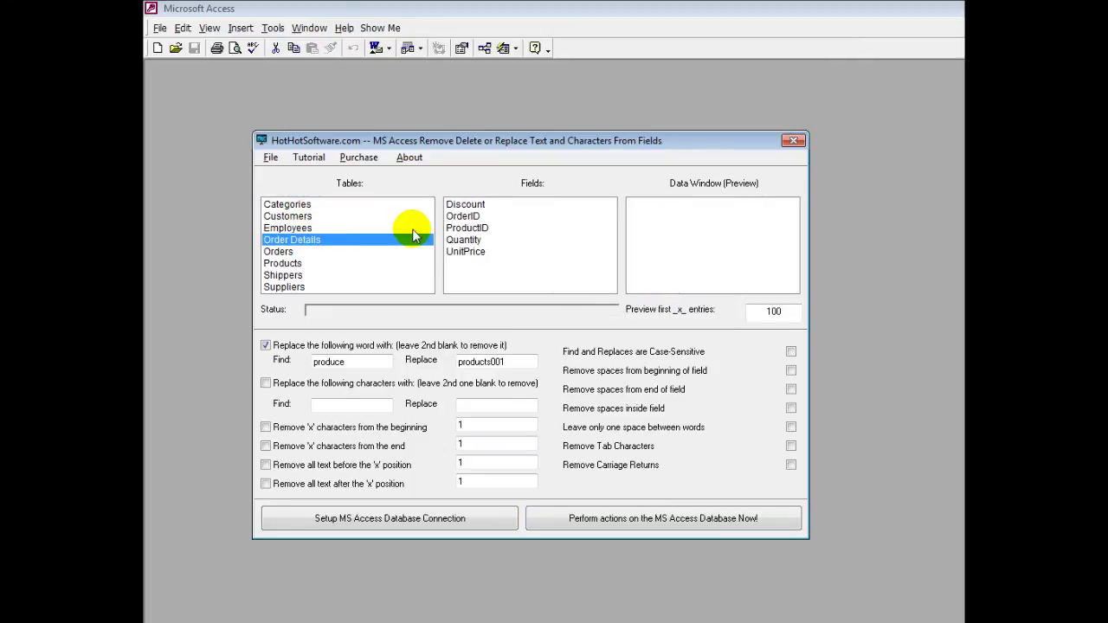
{"action": "left_click", "coordinate": [466, 217]}
{"action": "left_click", "coordinate": [464, 206]}
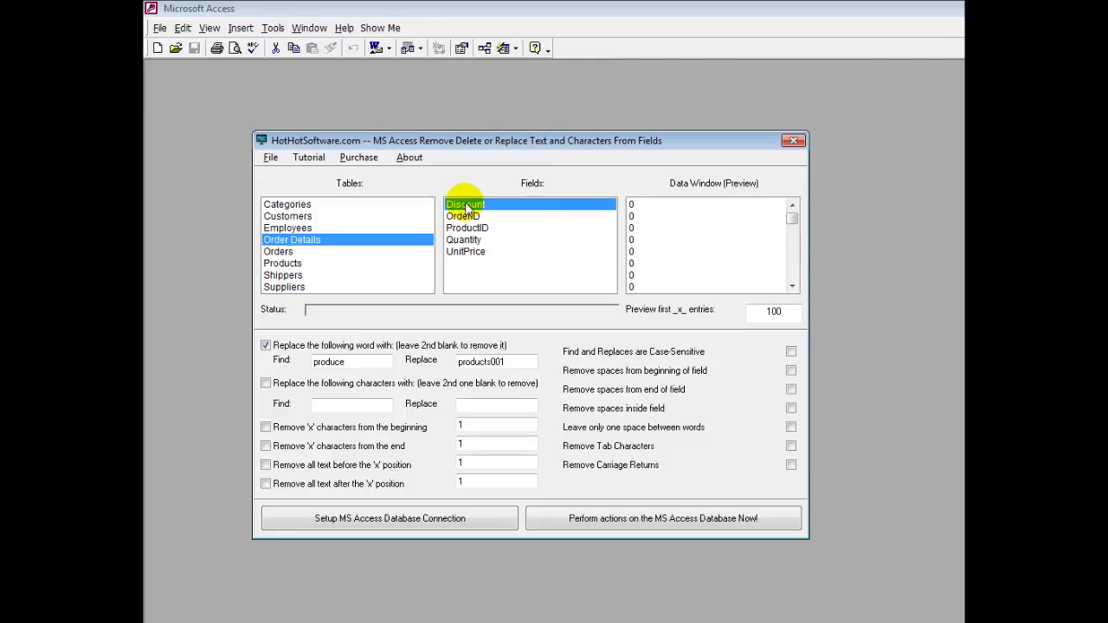
{"action": "left_click", "coordinate": [345, 231]}
{"action": "left_click", "coordinate": [346, 217]}
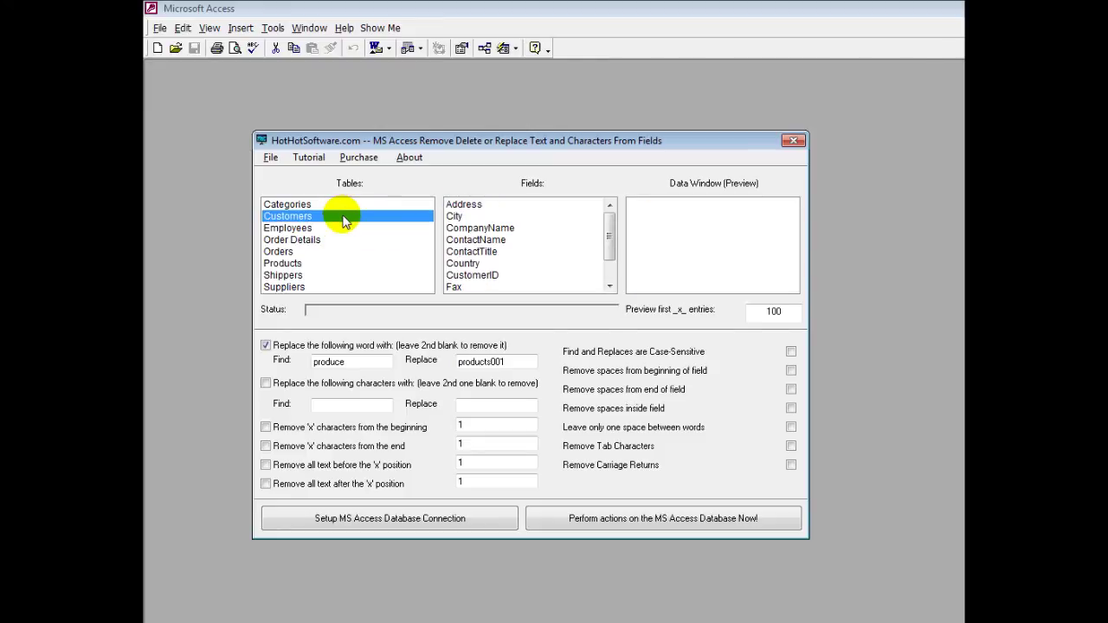
{"action": "left_click", "coordinate": [499, 217]}
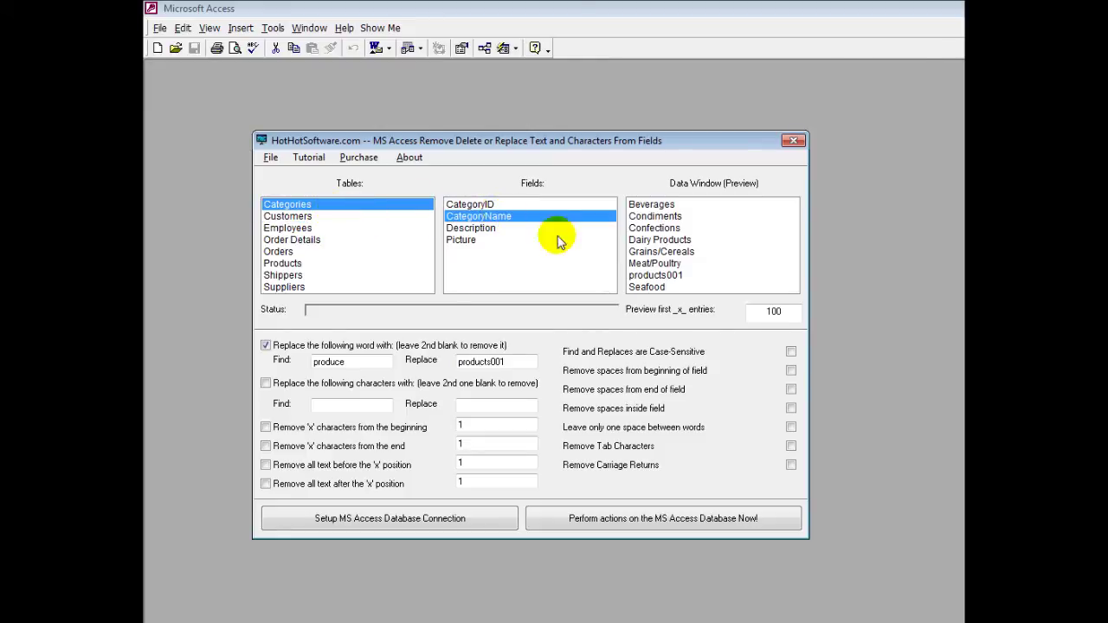
Step: Remove the first 3 characters from every CategoryName, then untick the option
{"action": "left_click", "coordinate": [265, 427]}
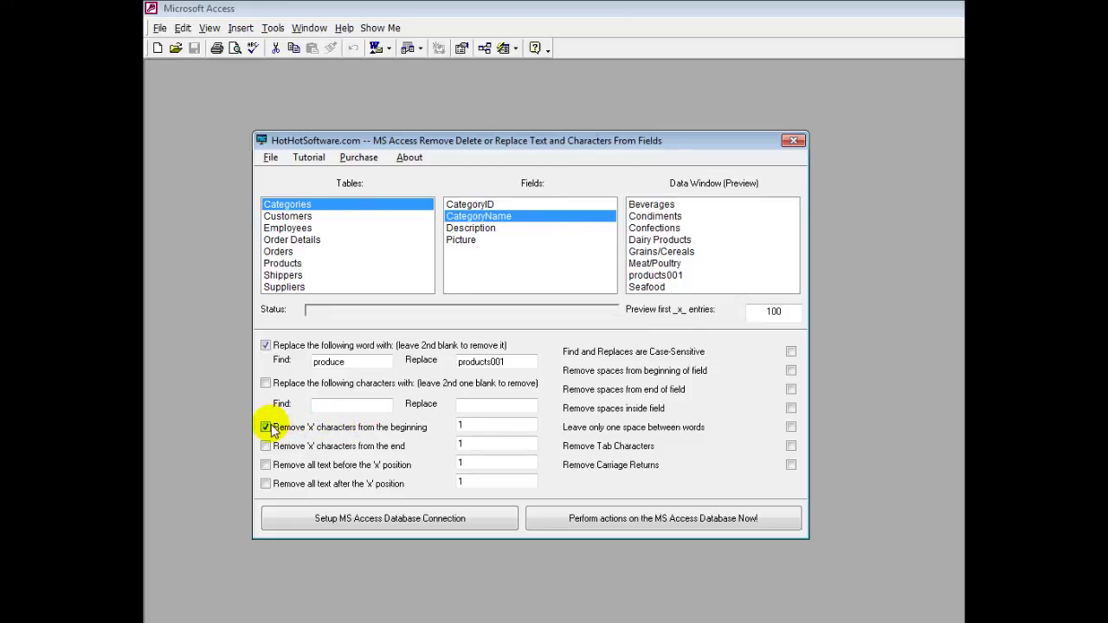
{"action": "double_click", "coordinate": [475, 422]}
{"action": "type", "text": "3"}
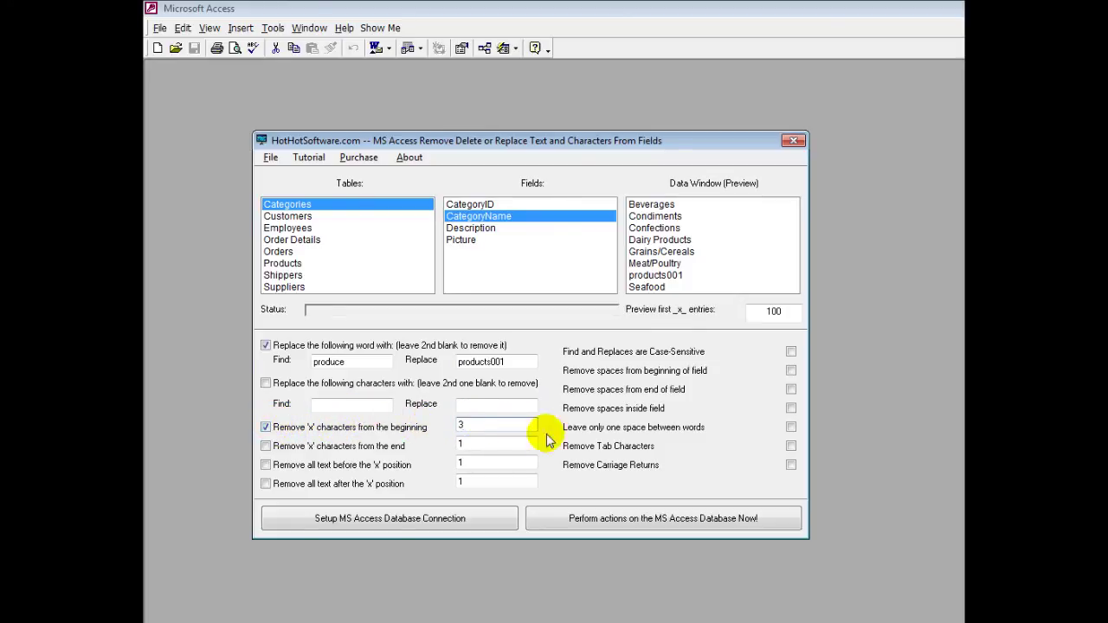
{"action": "left_click", "coordinate": [682, 520]}
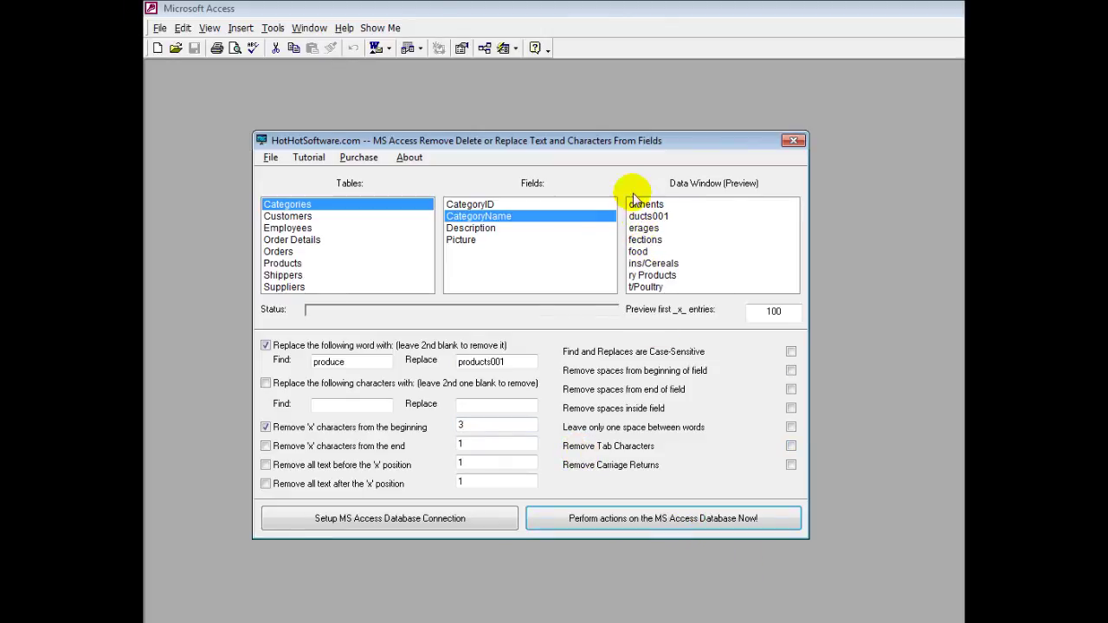
{"action": "left_click", "coordinate": [266, 427]}
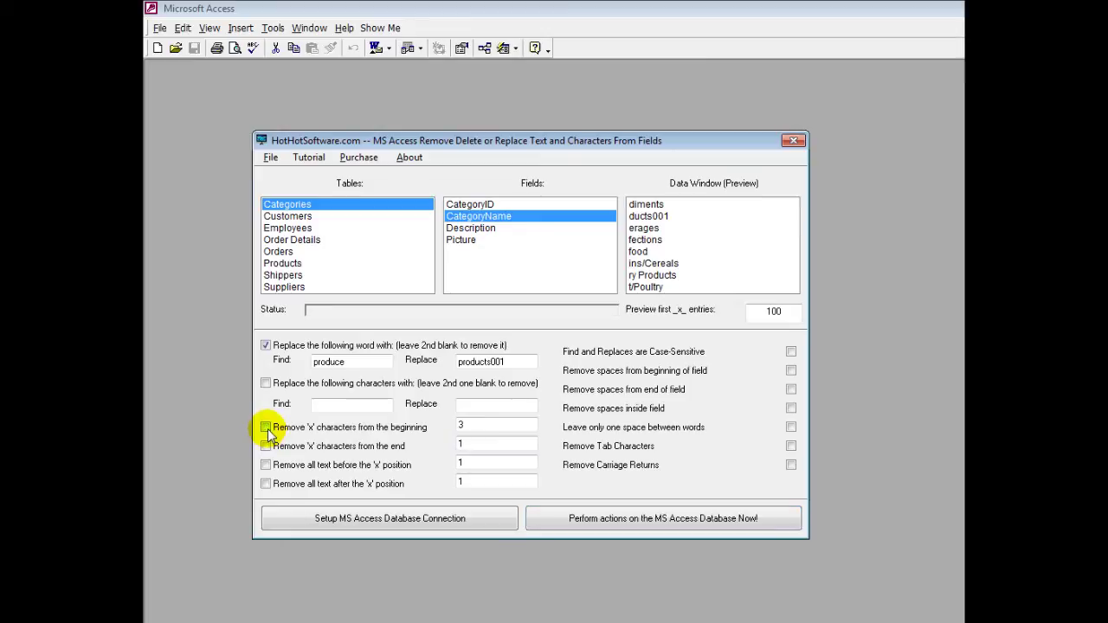